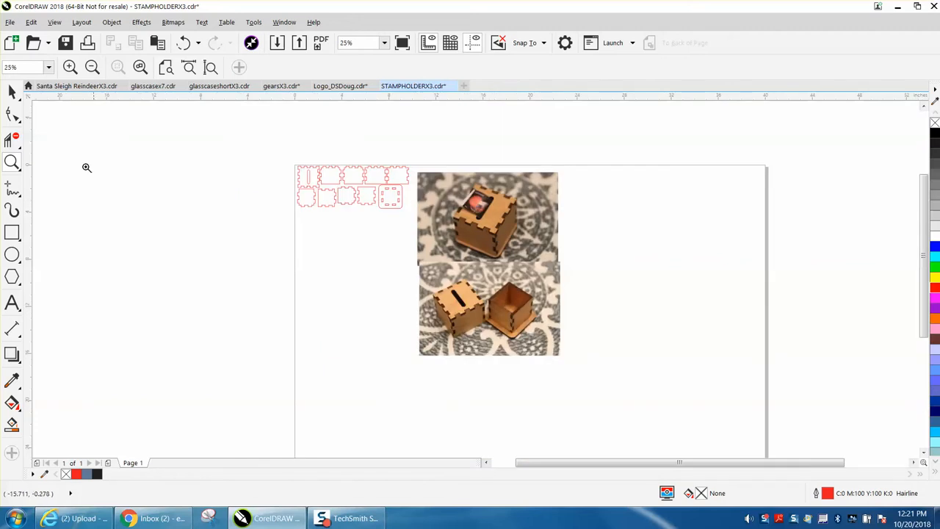
# Move the two stamp box photos off the page into the empty area beside its left edge
pyautogui.moveTo(296, 157); pyautogui.dragTo(613, 380)
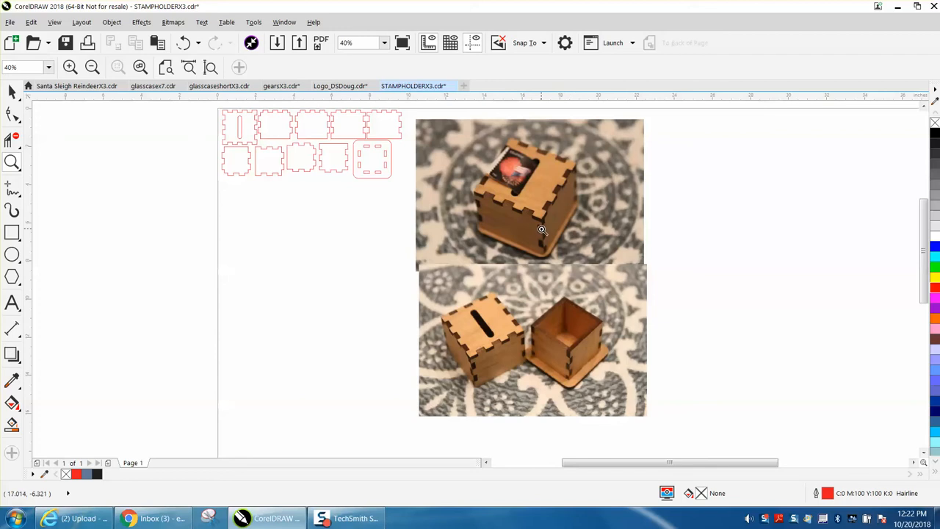
pyautogui.scroll(-2, 391, 214)
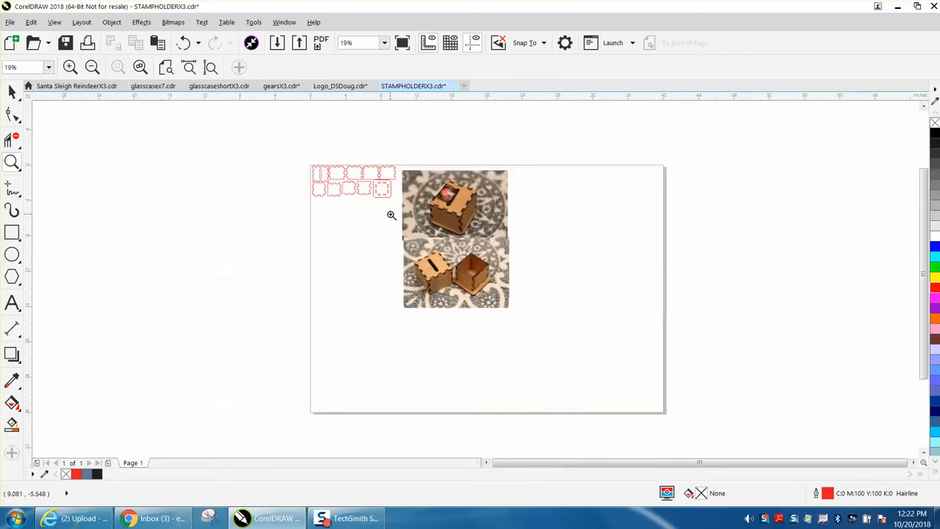
pyautogui.click(12, 91)
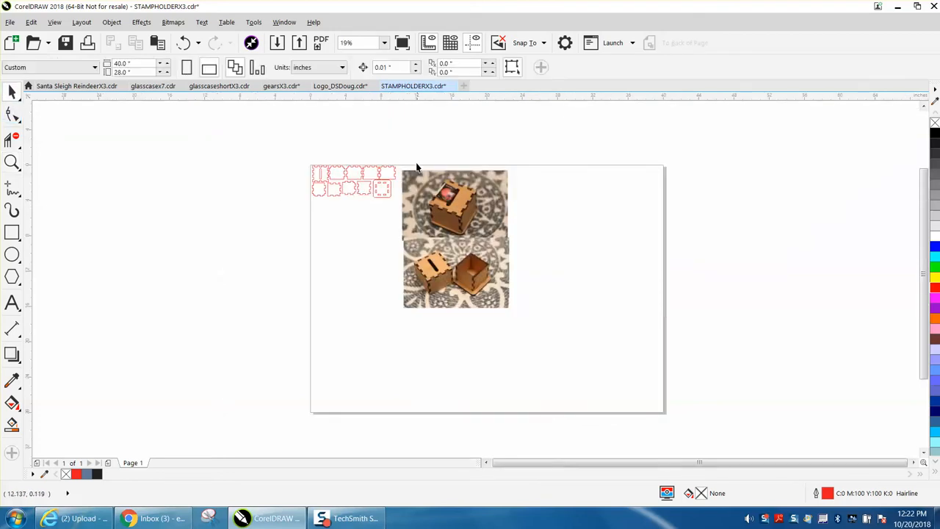
pyautogui.moveTo(460, 244); pyautogui.dragTo(230, 234)
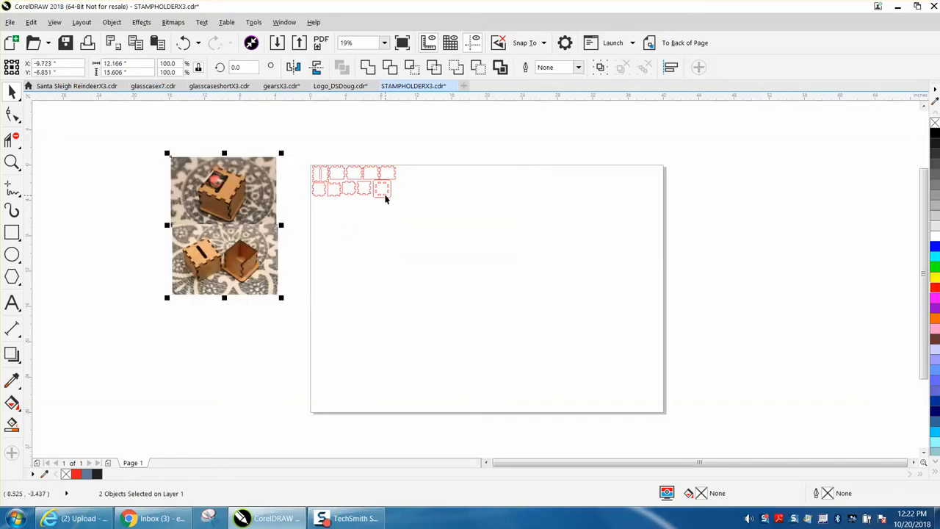
# Centre the slotted rounded base plate on the page
pyautogui.click(387, 195)
pyautogui.press('p')
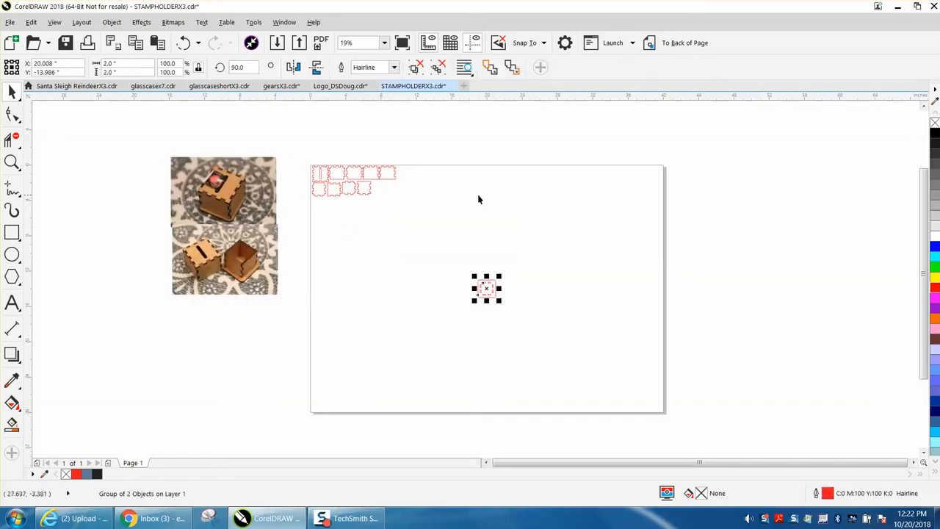
pyautogui.click(12, 161)
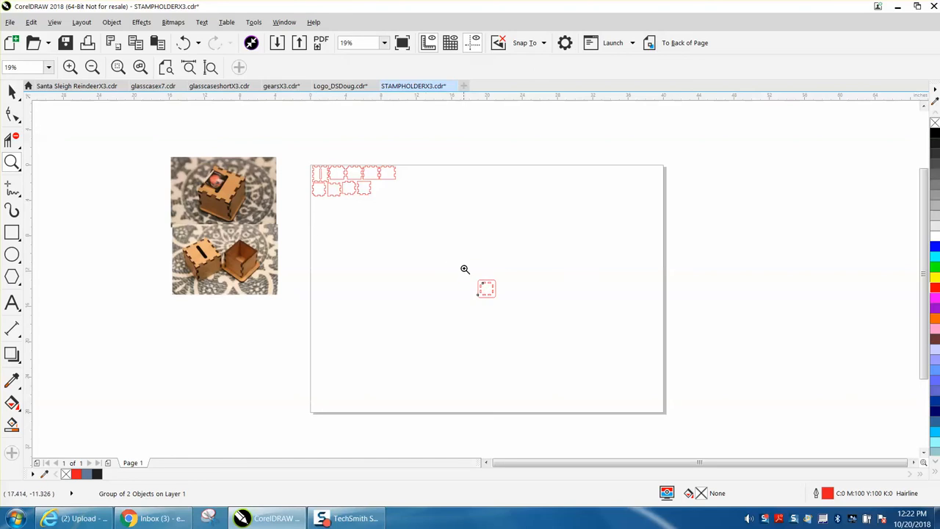
pyautogui.moveTo(465, 269); pyautogui.dragTo(520, 311)
pyautogui.click(12, 91)
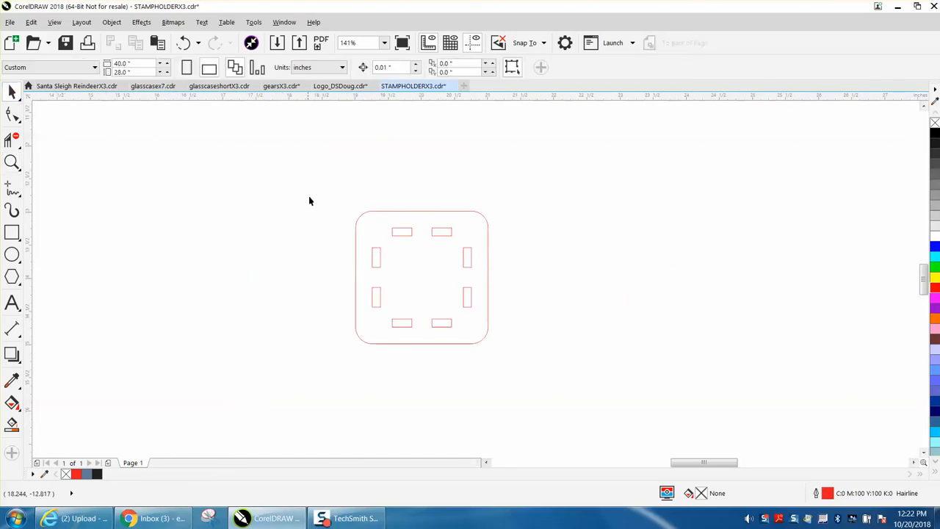
# Ungroup the base plate and move its rounded outline away to the right of the eight slots
pyautogui.moveTo(565, 368); pyautogui.dragTo(566, 367)
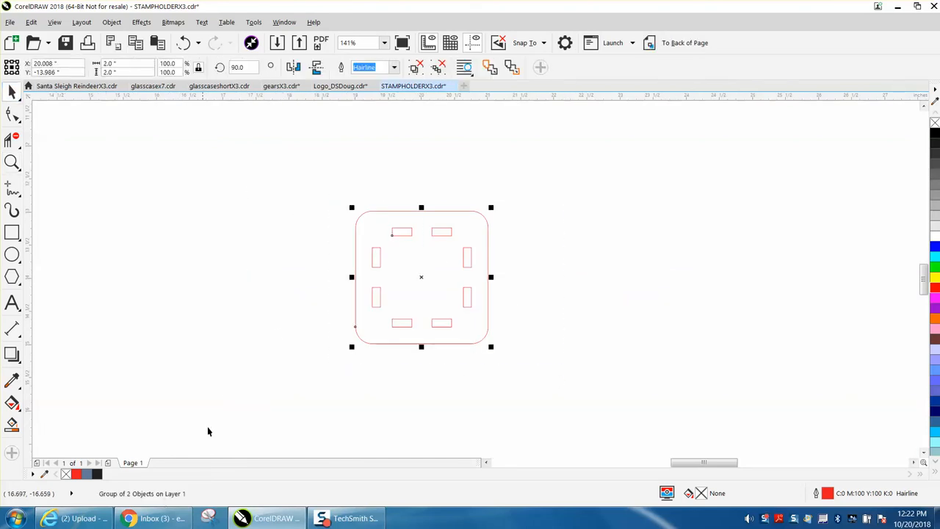
pyautogui.click(112, 22)
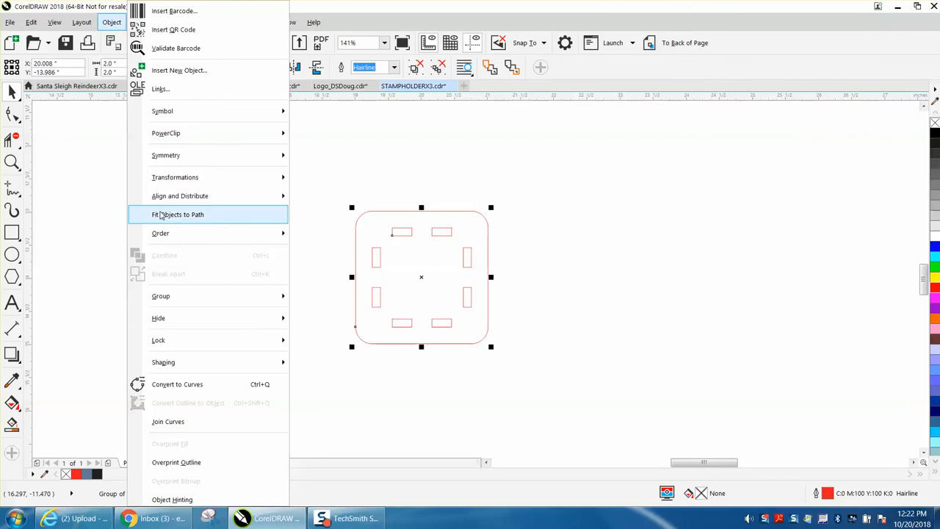
pyautogui.moveTo(174, 296)
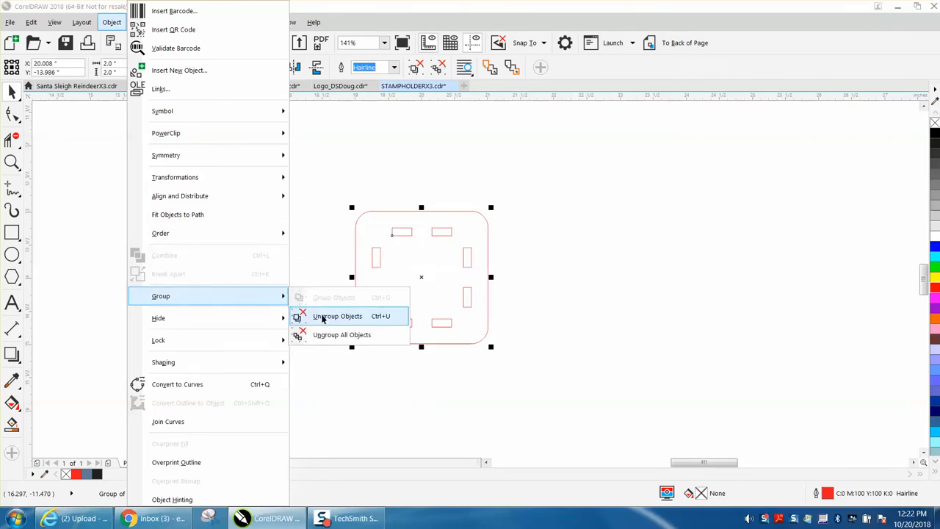
pyautogui.click(322, 318)
pyautogui.click(322, 318)
pyautogui.click(380, 261)
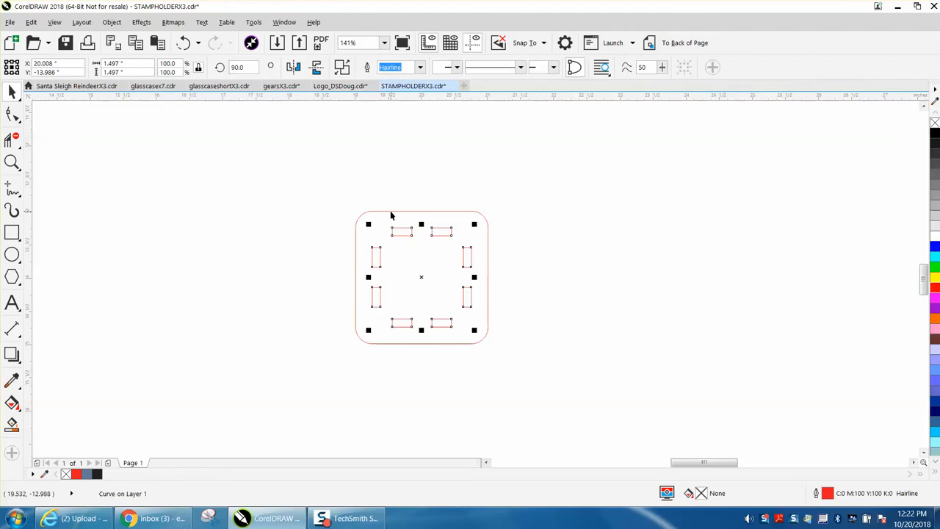
pyautogui.click(390, 211)
pyautogui.moveTo(391, 211); pyautogui.dragTo(654, 217)
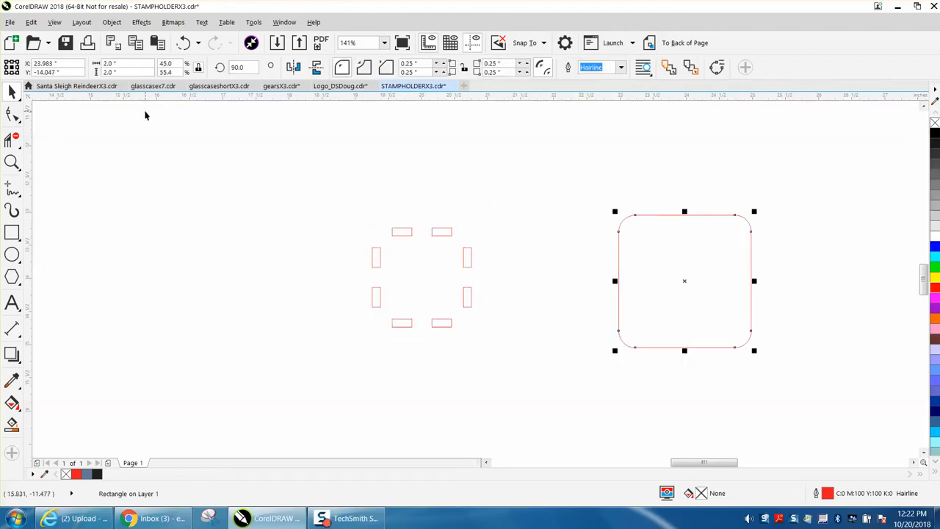
# Draw a square in the free area left of the slots and size it to 2.5 by 2.5 inches
pyautogui.click(11, 232)
pyautogui.moveTo(139, 208); pyautogui.dragTo(210, 279)
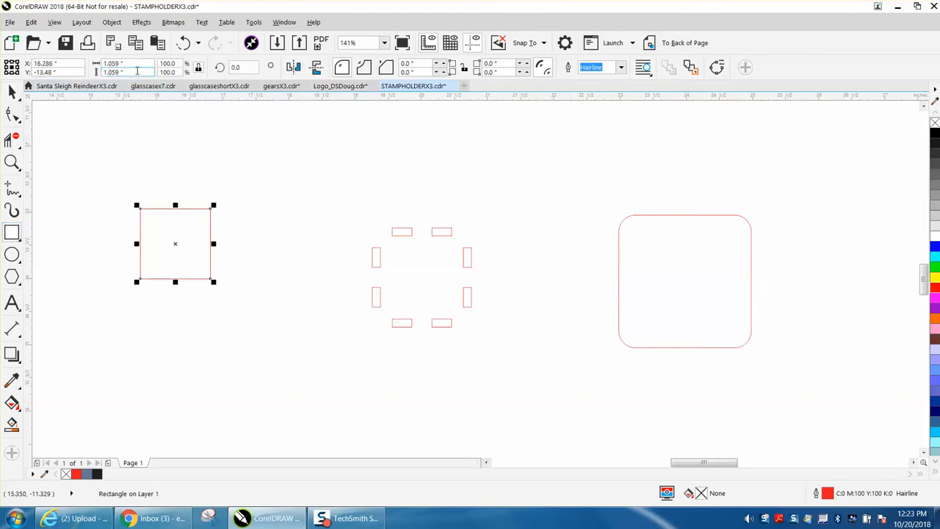
pyautogui.click(121, 63)
pyautogui.write('2.5')
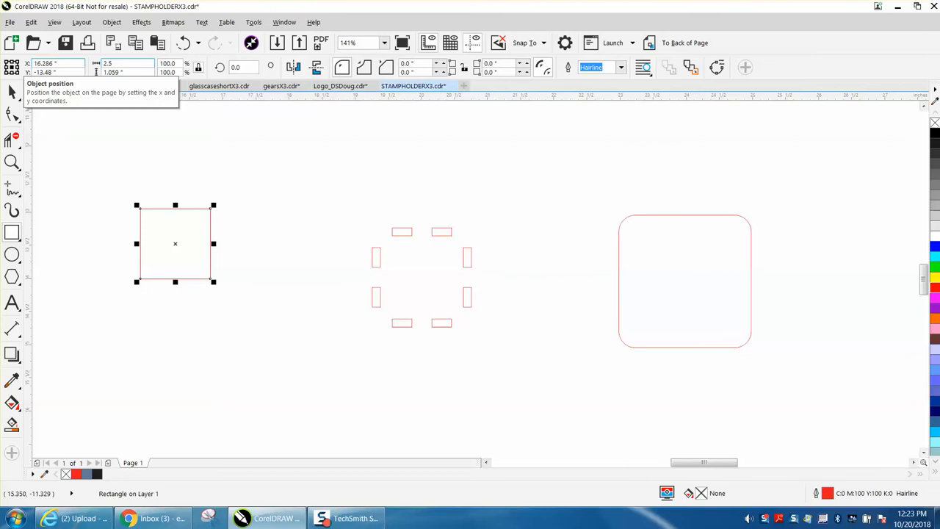
pyautogui.press('Return')
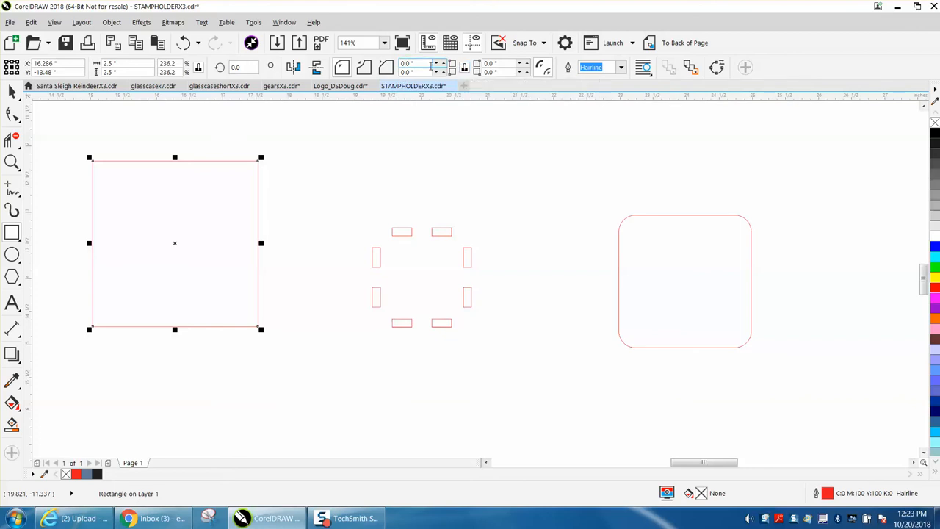
# Round all four corners of the new square, trying a 0.25-inch radius and settling on 0.35 inches
pyautogui.write('25')
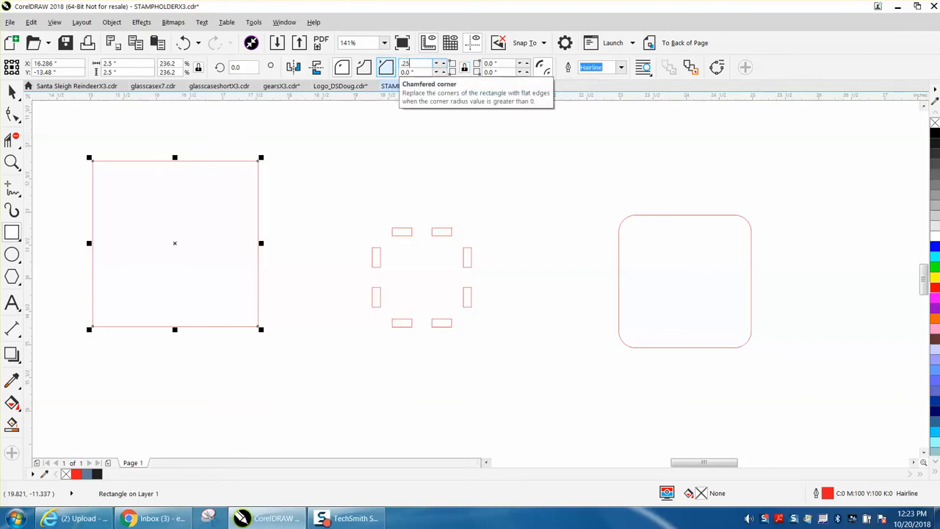
pyautogui.press('Return')
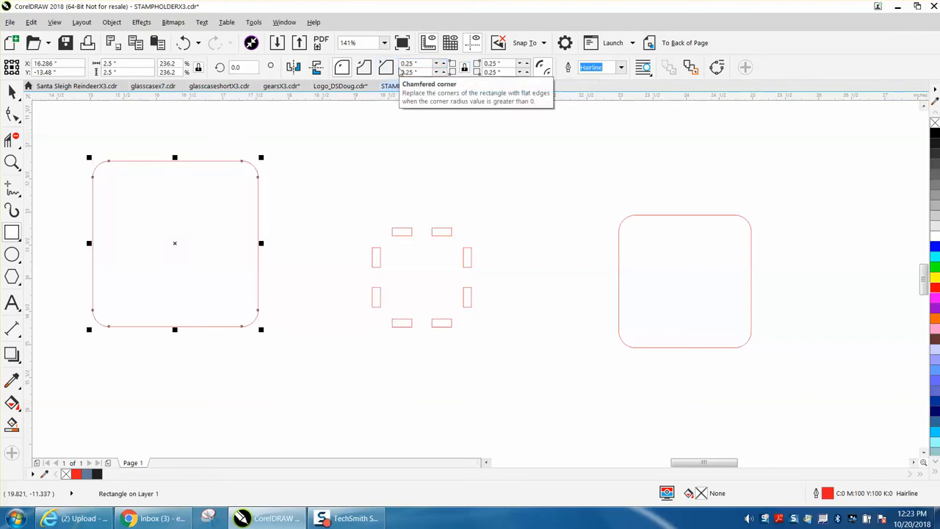
pyautogui.moveTo(425, 64); pyautogui.dragTo(394, 65)
pyautogui.write('.35')
pyautogui.press('Return')
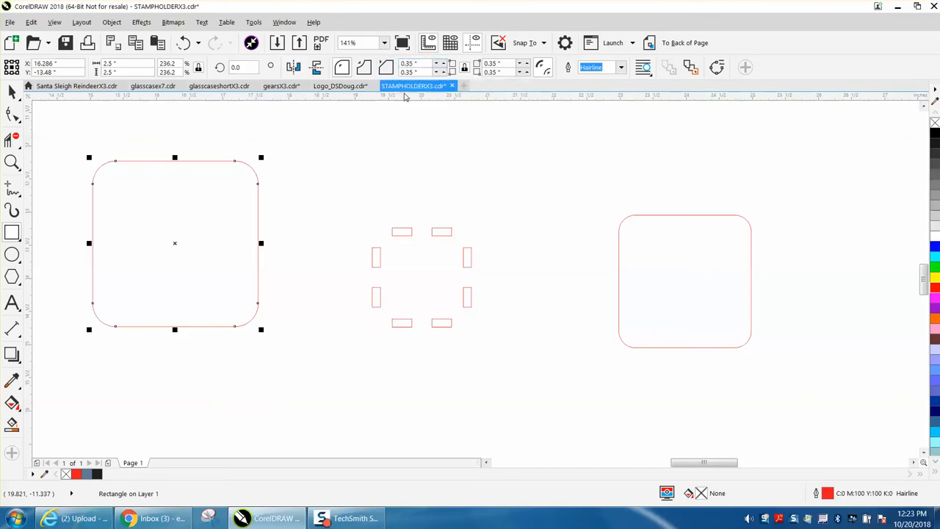
# Centre the rounded square on the page around the eight slots and group it with them
pyautogui.press('p')
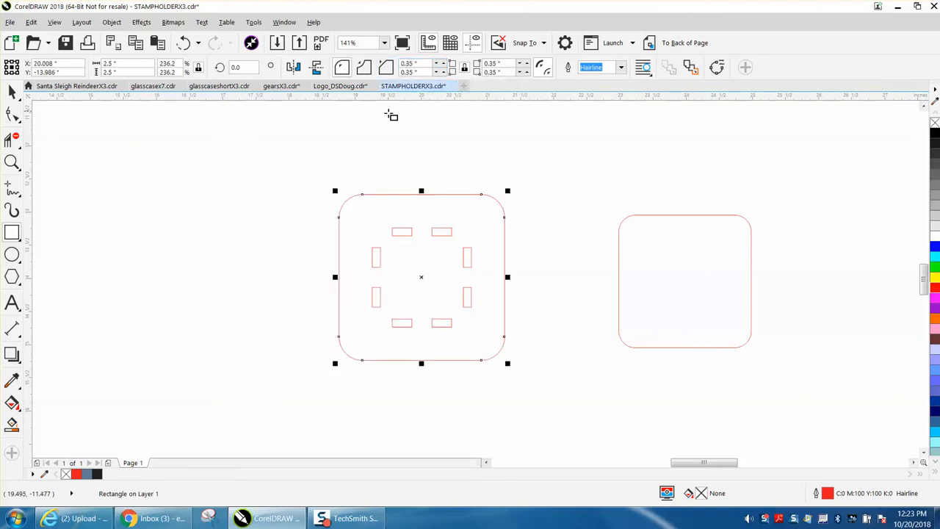
pyautogui.scroll(-5, 364, 170)
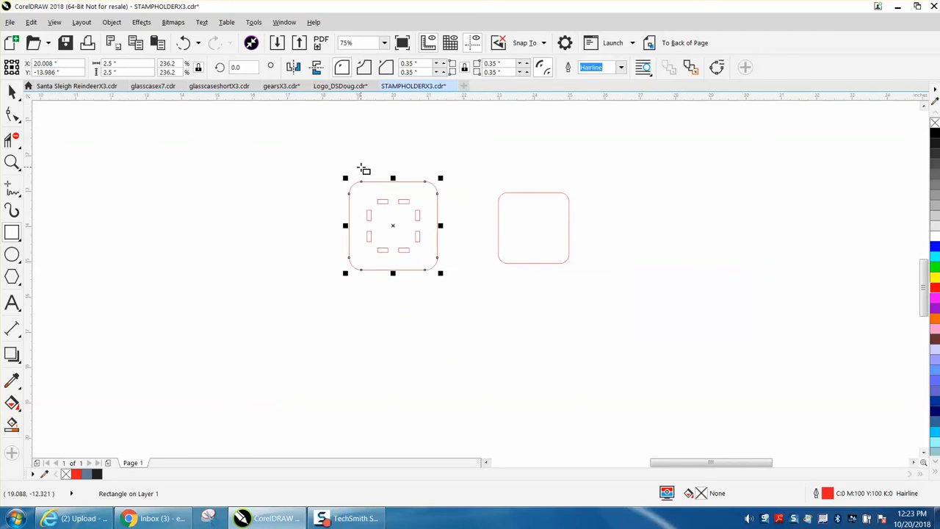
pyautogui.click(12, 91)
pyautogui.moveTo(308, 149); pyautogui.dragTo(382, 209)
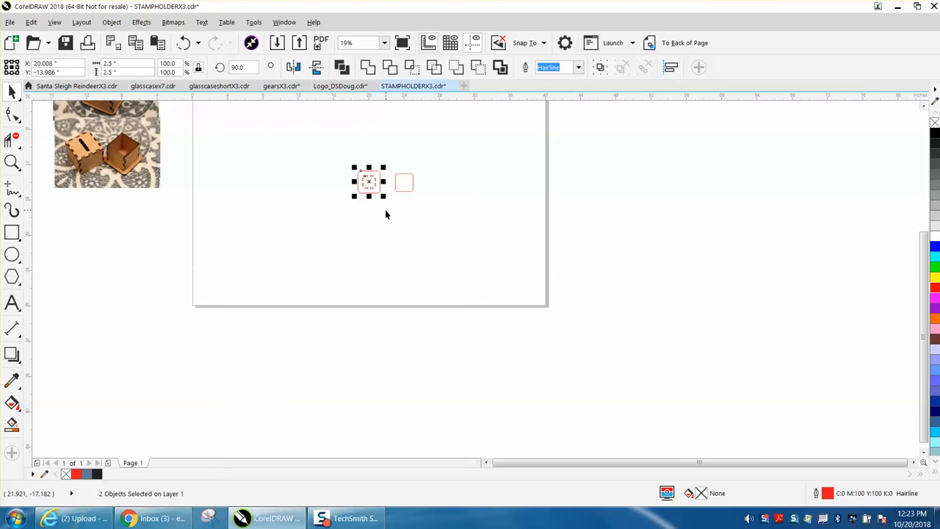
pyautogui.hotkey('ctrl', 'g')
# Move the new grouped base plate to the end of the second row of box parts
pyautogui.scroll(-2, 385, 209)
pyautogui.moveTo(379, 202); pyautogui.dragTo(328, 154)
pyautogui.press('z')
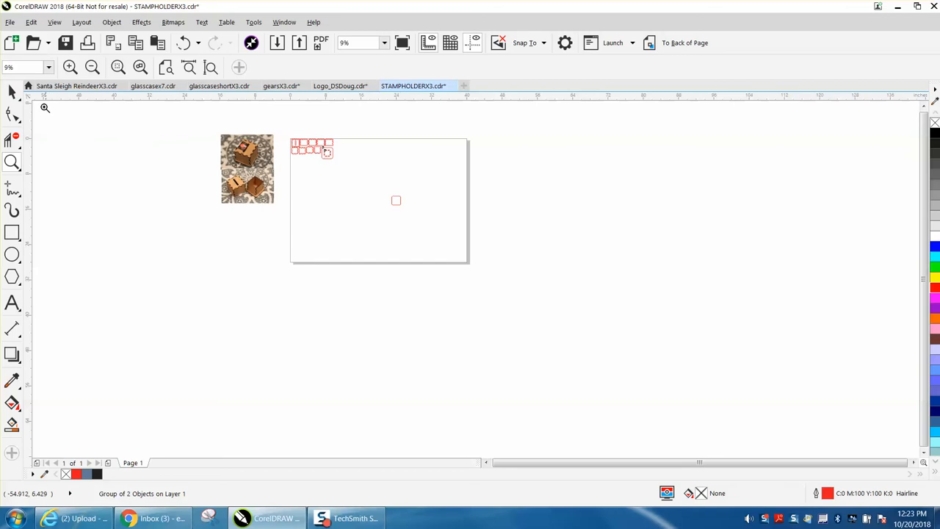
# Move the old 2-inch rounded outline off the page, above its upper edge
pyautogui.click(13, 92)
pyautogui.click(397, 202)
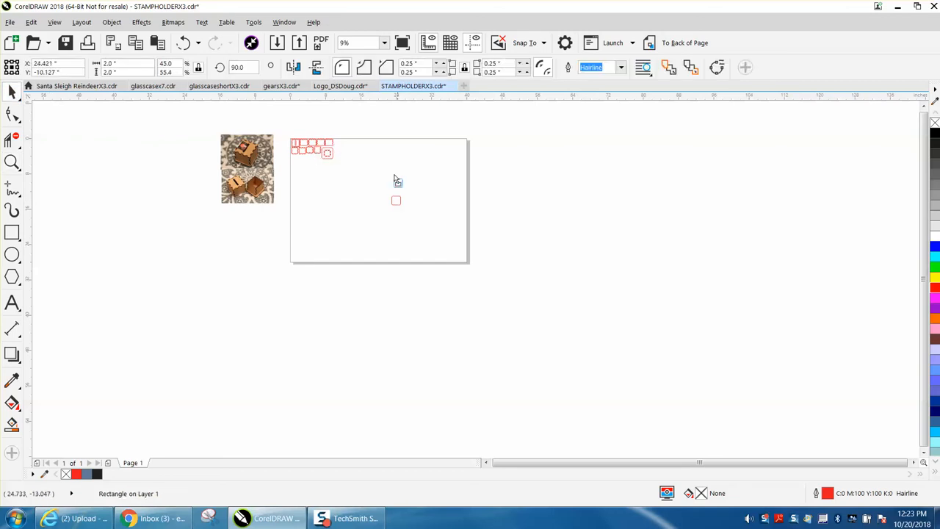
pyautogui.moveTo(371, 136)
pyautogui.mouseDown()
pyautogui.moveTo(334, 129)
pyautogui.moveTo(356, 126)
pyautogui.mouseUp()
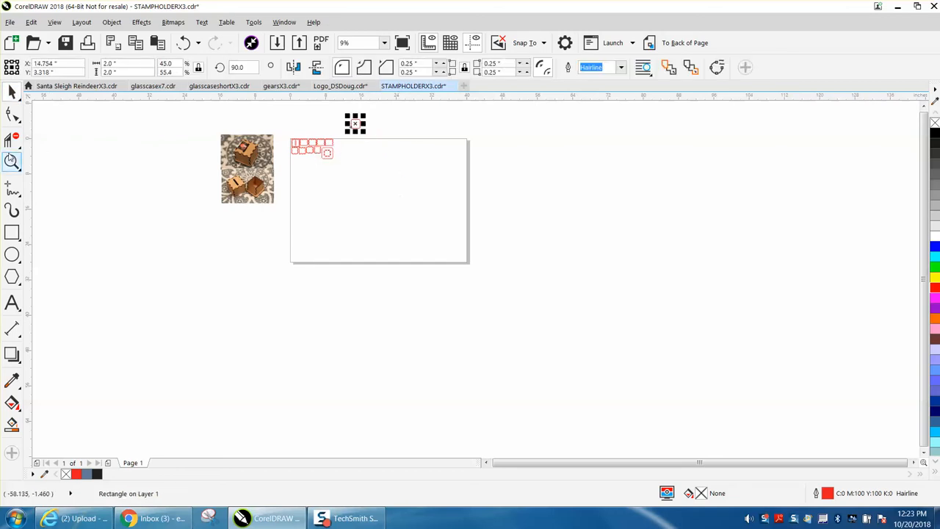
# Deselect everything, show the Object Manager docker and expand the object list of Layer 1
pyautogui.click(11, 158)
pyautogui.moveTo(291, 140); pyautogui.dragTo(370, 176)
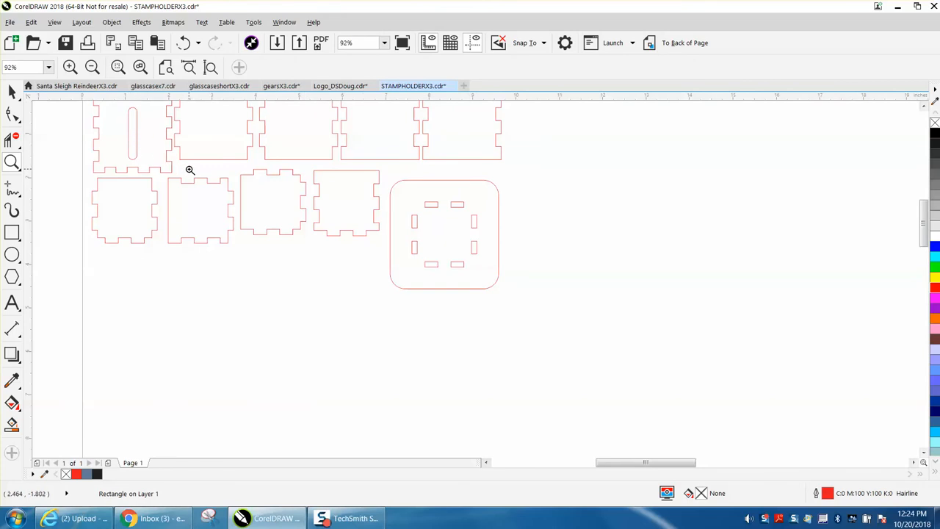
pyautogui.scroll(-2, 190, 169)
pyautogui.moveTo(130, 122); pyautogui.dragTo(411, 265)
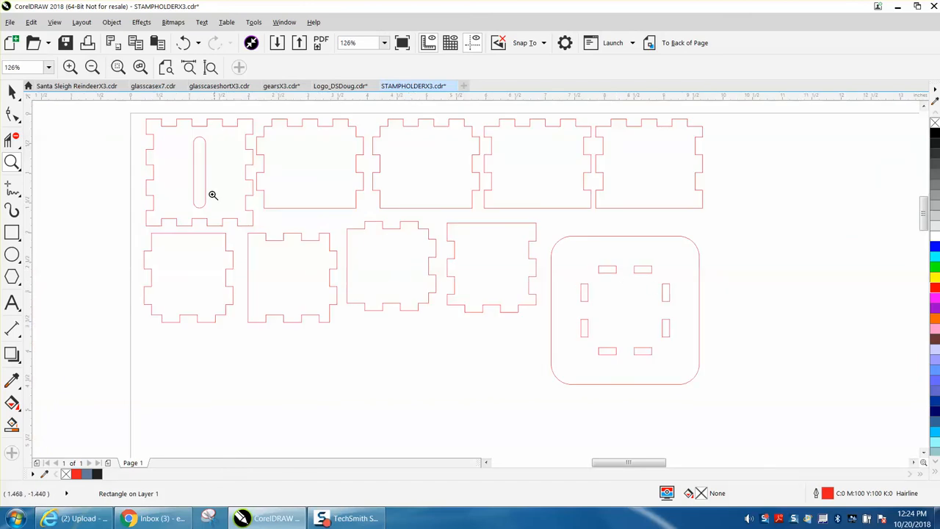
pyautogui.click(12, 92)
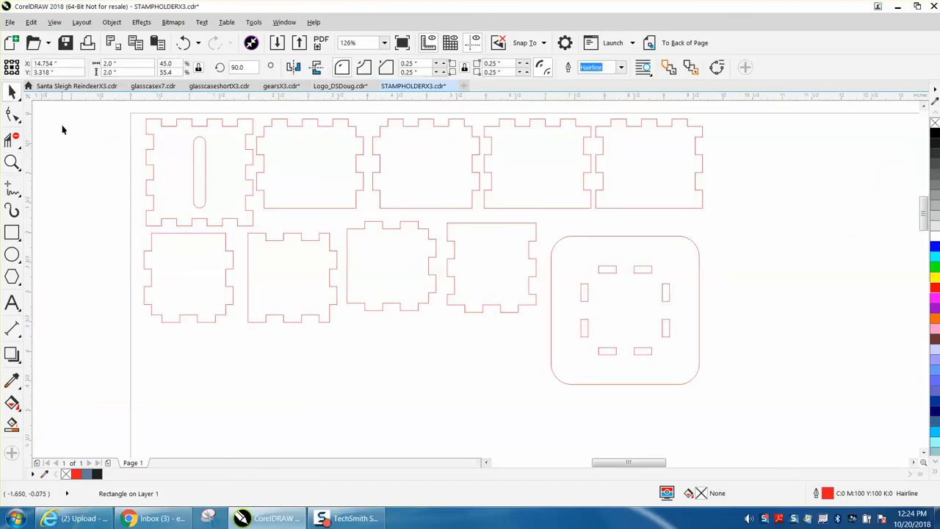
pyautogui.click(85, 134)
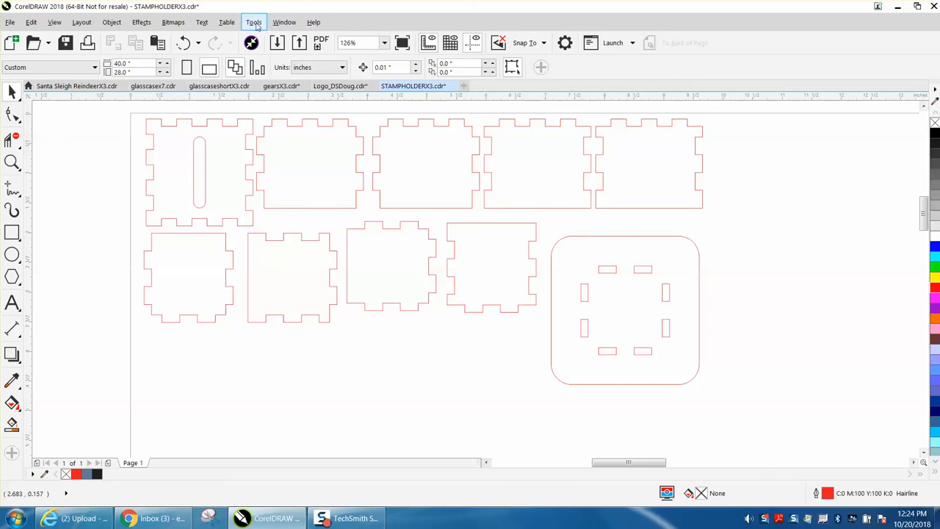
pyautogui.click(284, 22)
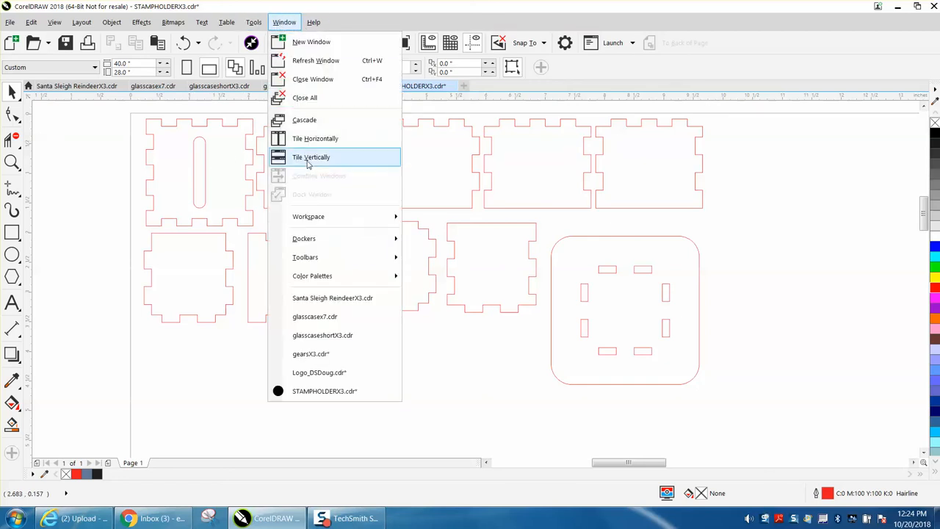
pyautogui.moveTo(320, 243)
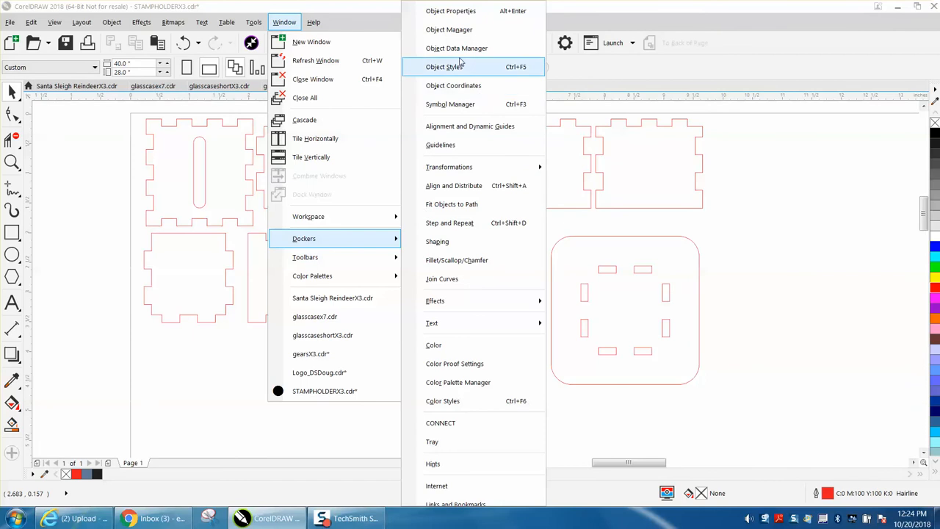
pyautogui.click(450, 29)
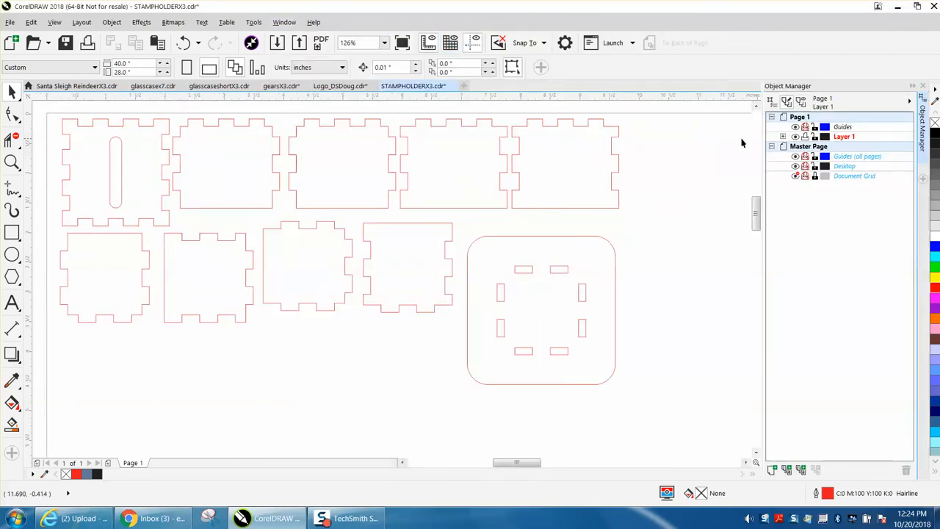
pyautogui.click(783, 136)
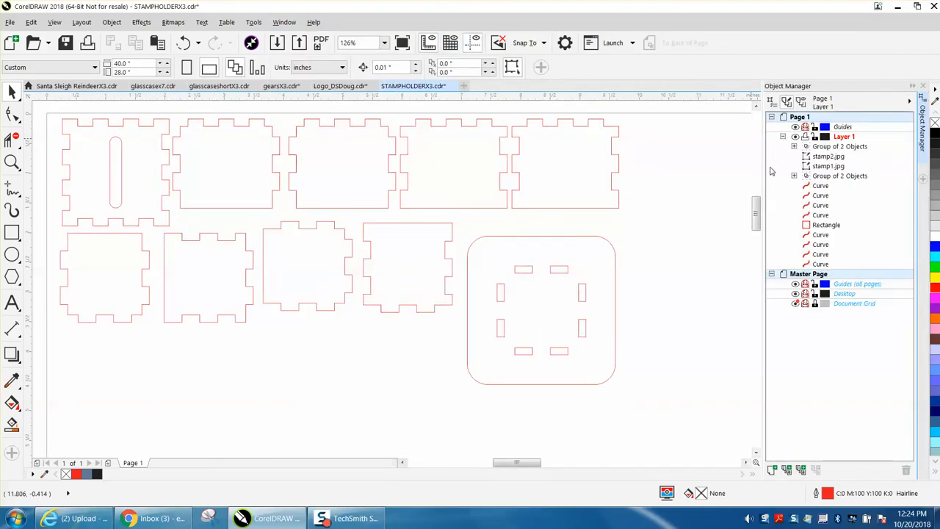
# Ungroup the box top so its slot is separate from the notched outline
pyautogui.click(121, 181)
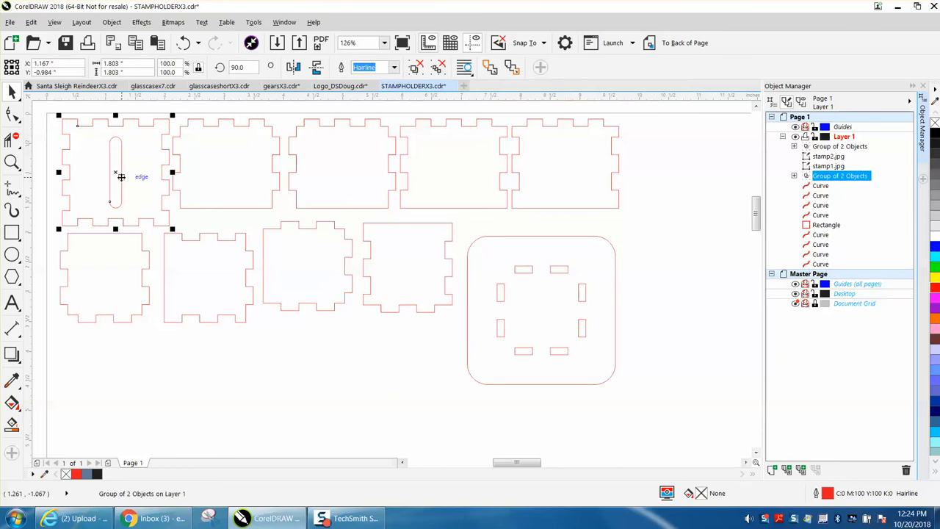
pyautogui.click(112, 22)
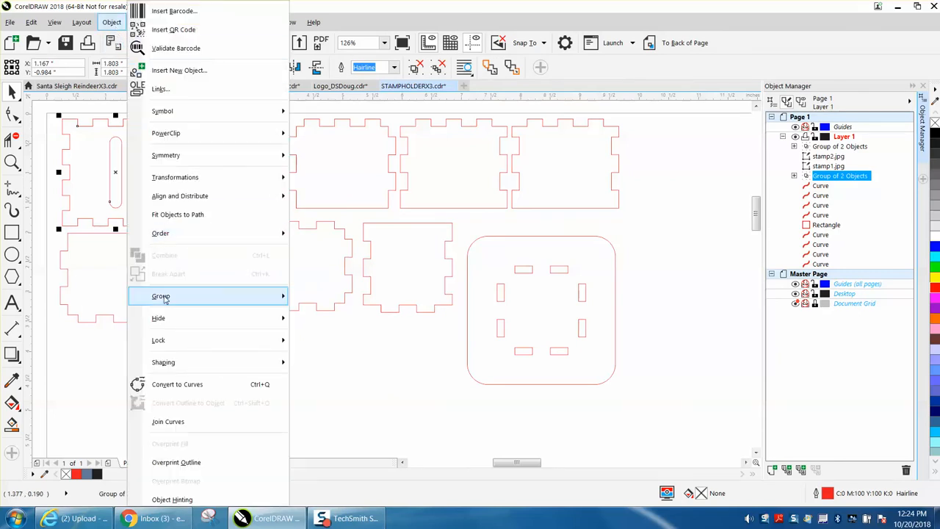
pyautogui.moveTo(164, 297)
pyautogui.click(329, 316)
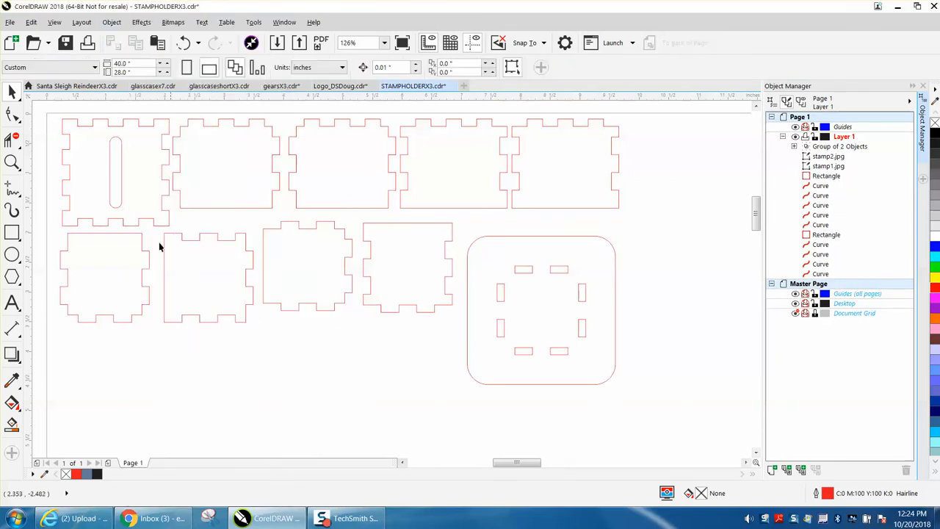
# Delete the bitmaps stamp2.jpg and stamp1.jpg from Layer 1
pyautogui.click(121, 197)
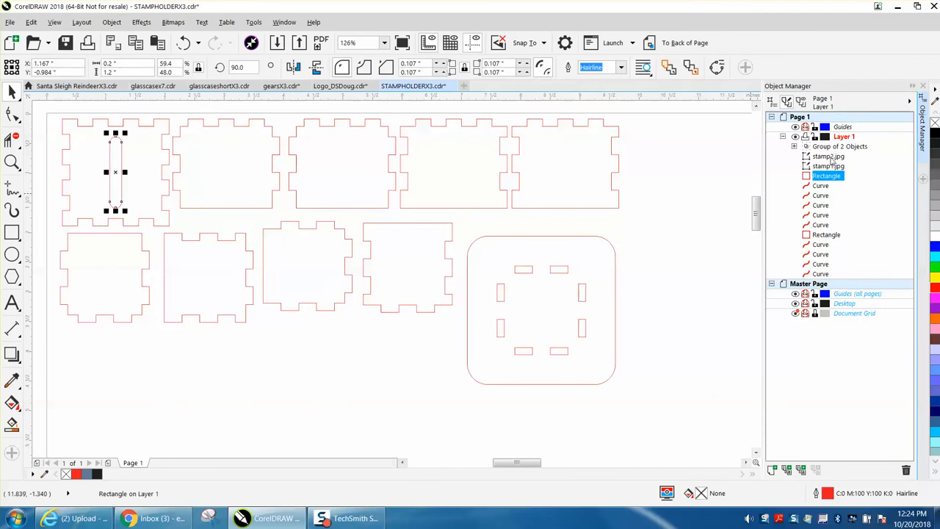
pyautogui.click(829, 156)
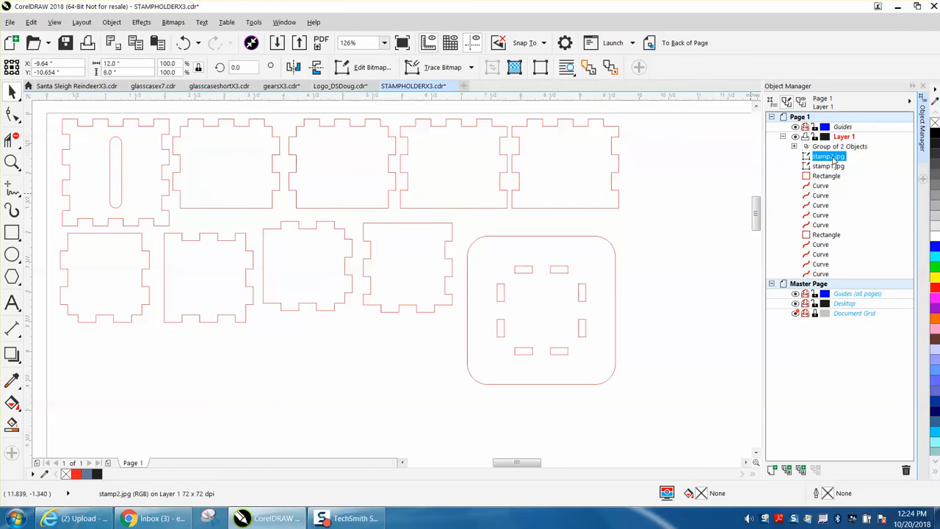
pyautogui.press('Delete')
pyautogui.click(833, 158)
pyautogui.press('Delete')
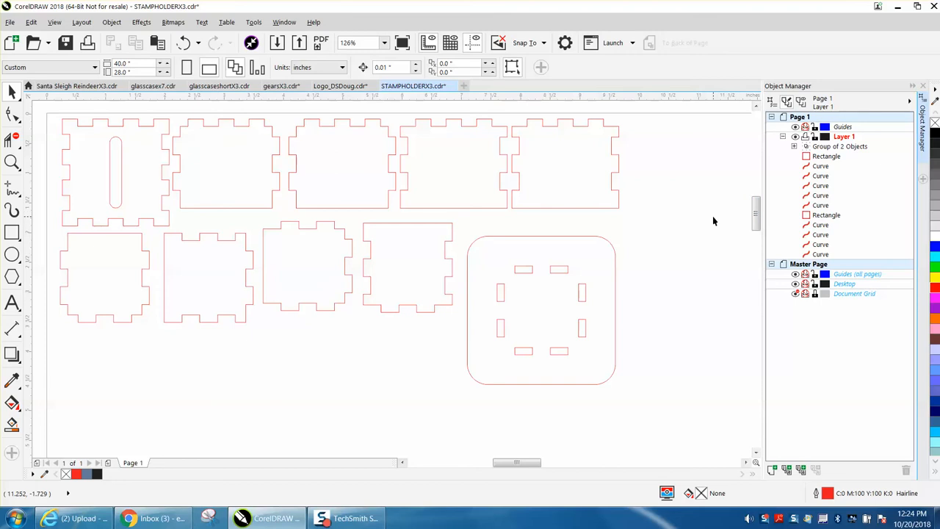
# Delete the old rounded outline parked off the page above its upper edge
pyautogui.scroll(-3, 705, 213)
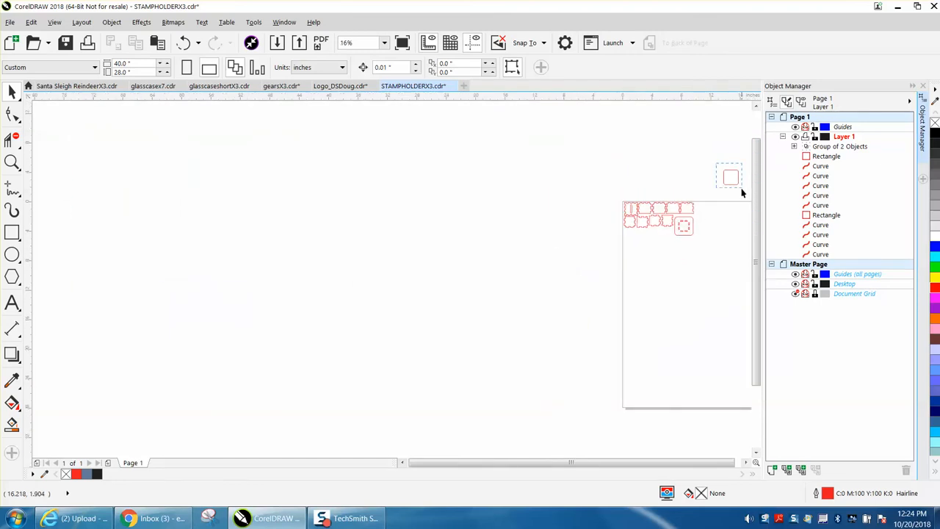
pyautogui.moveTo(713, 164); pyautogui.dragTo(742, 189)
pyautogui.press('Delete')
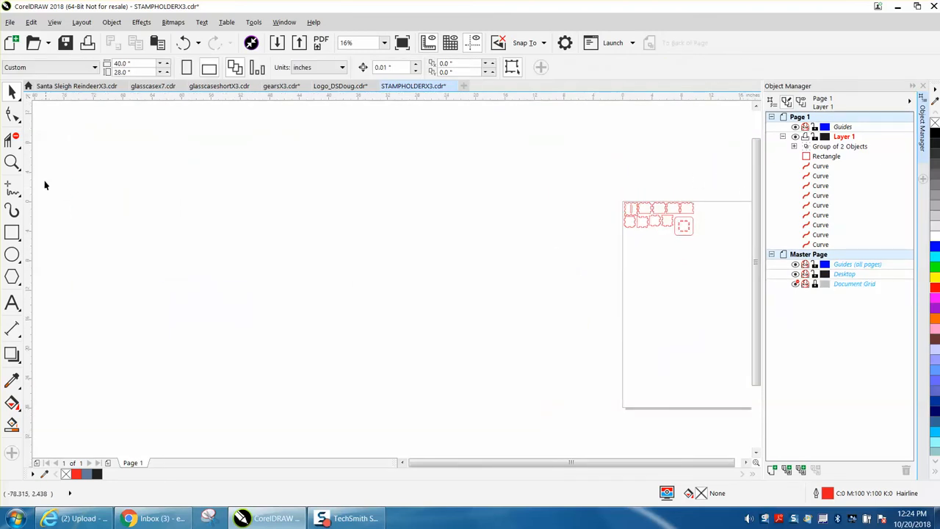
# Move the box top's rounded slot to the very end of Layer 1's object order, below all the curves
pyautogui.click(11, 162)
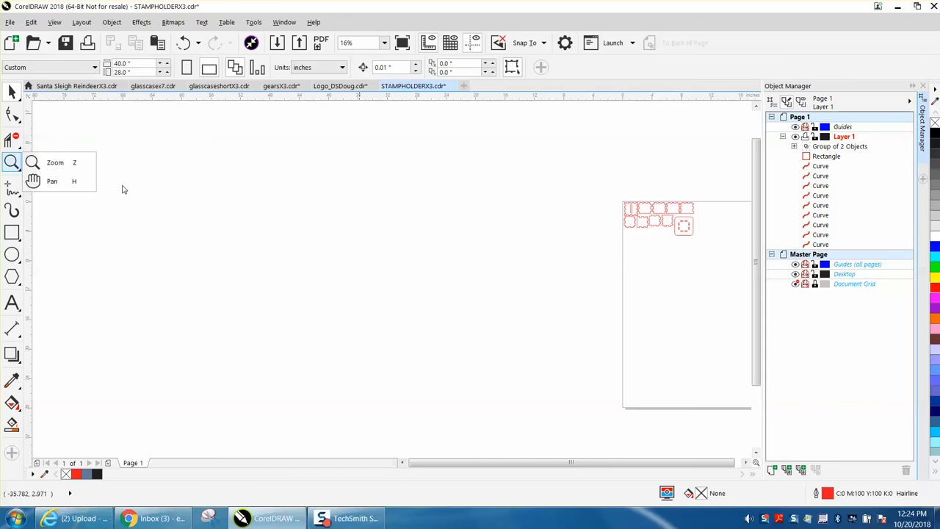
pyautogui.click(54, 165)
pyautogui.moveTo(614, 198); pyautogui.dragTo(719, 250)
pyautogui.click(12, 91)
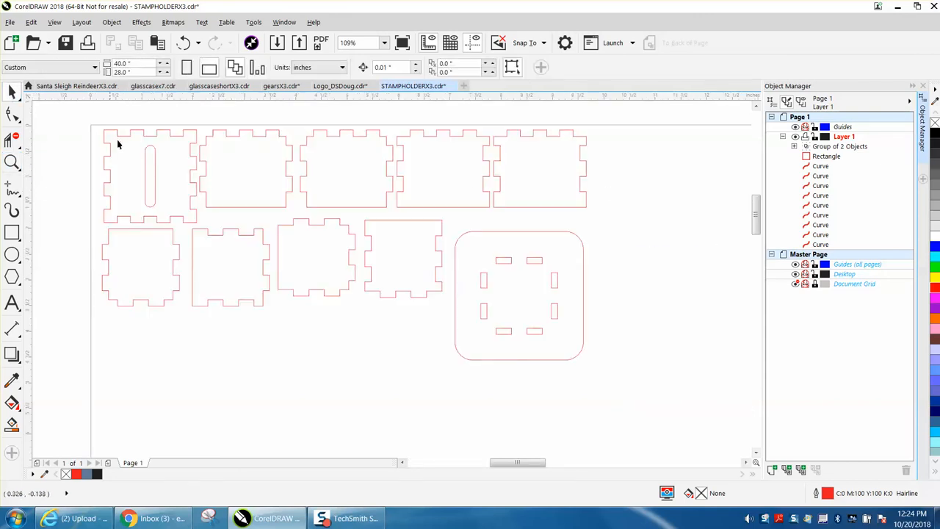
pyautogui.click(154, 162)
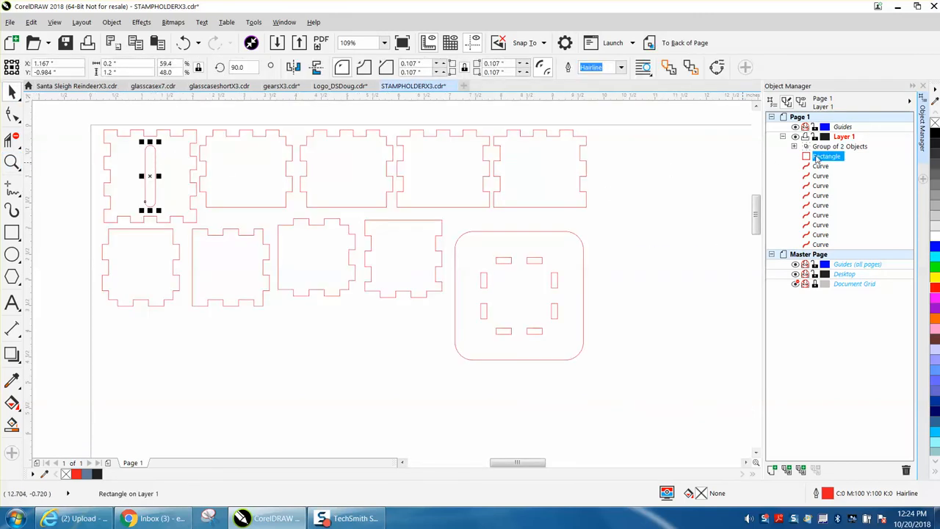
pyautogui.moveTo(820, 160); pyautogui.dragTo(832, 245)
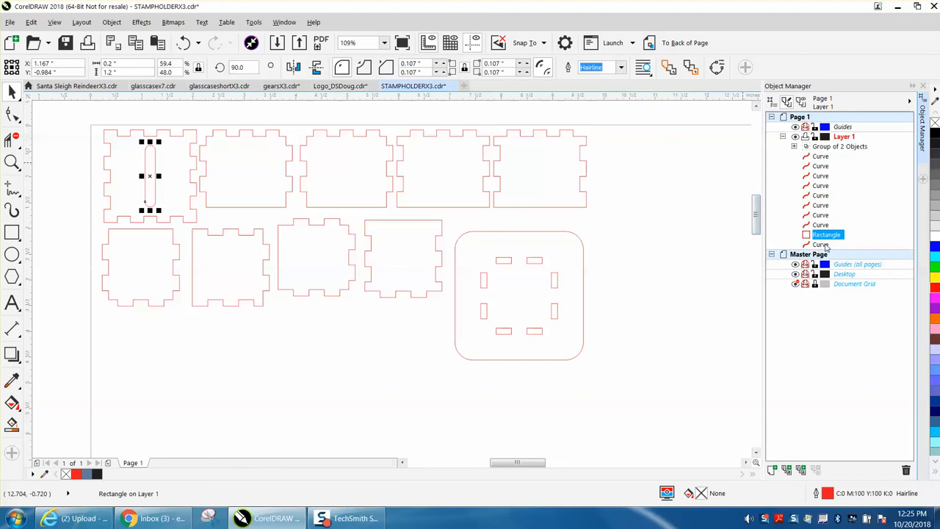
pyautogui.moveTo(821, 244); pyautogui.dragTo(827, 235)
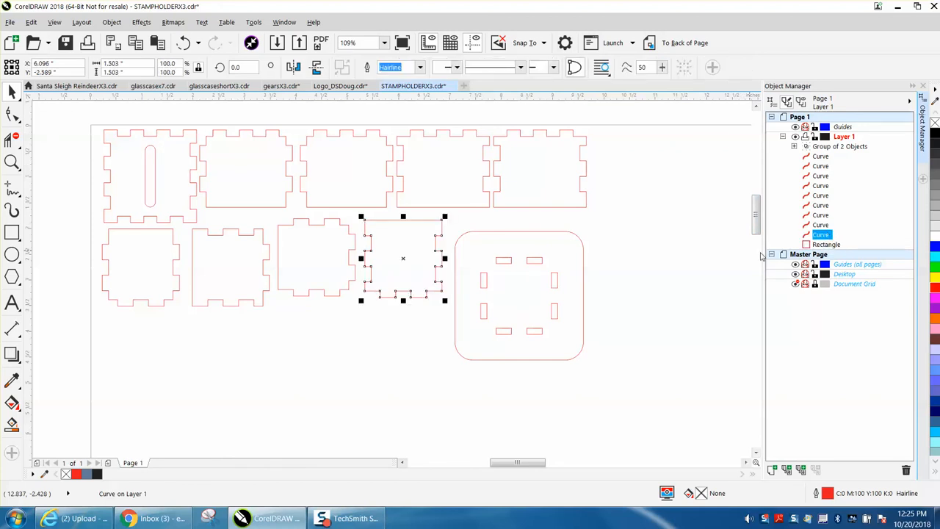
pyautogui.click(744, 250)
pyautogui.click(815, 246)
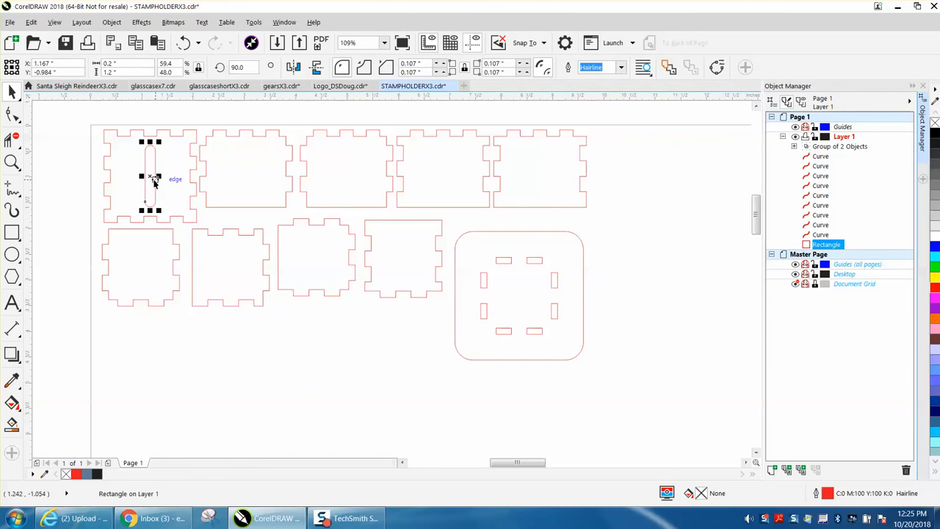
# Ungroup the base plate so its rounded outline and tab slots are separate objects
pyautogui.click(504, 267)
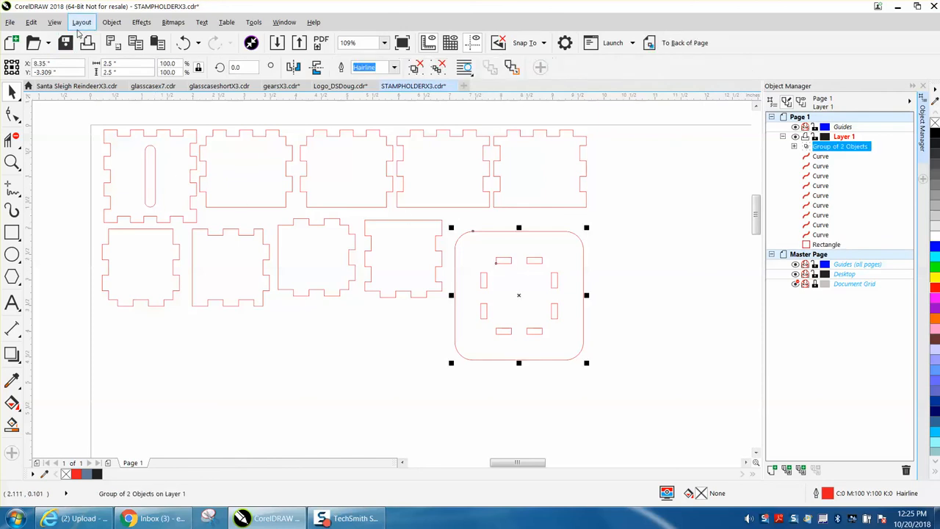
pyautogui.click(111, 22)
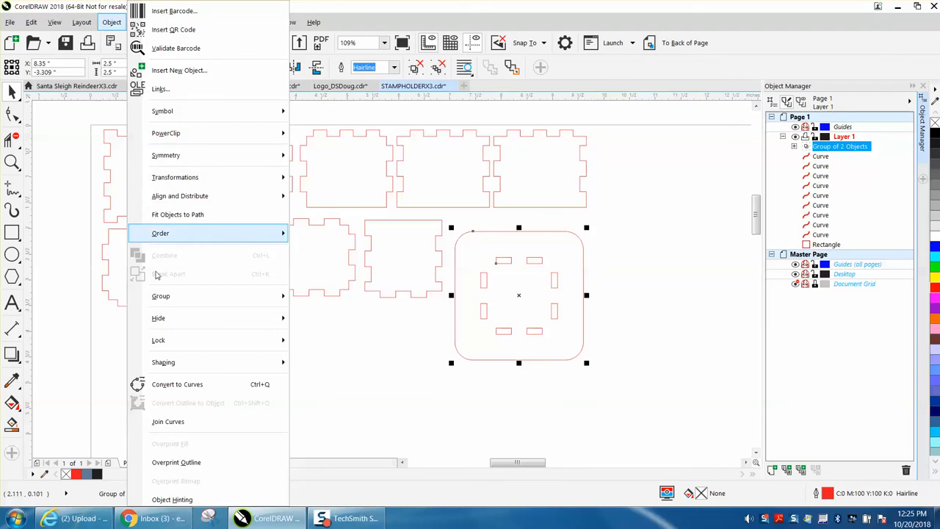
pyautogui.moveTo(212, 297)
pyautogui.click(323, 312)
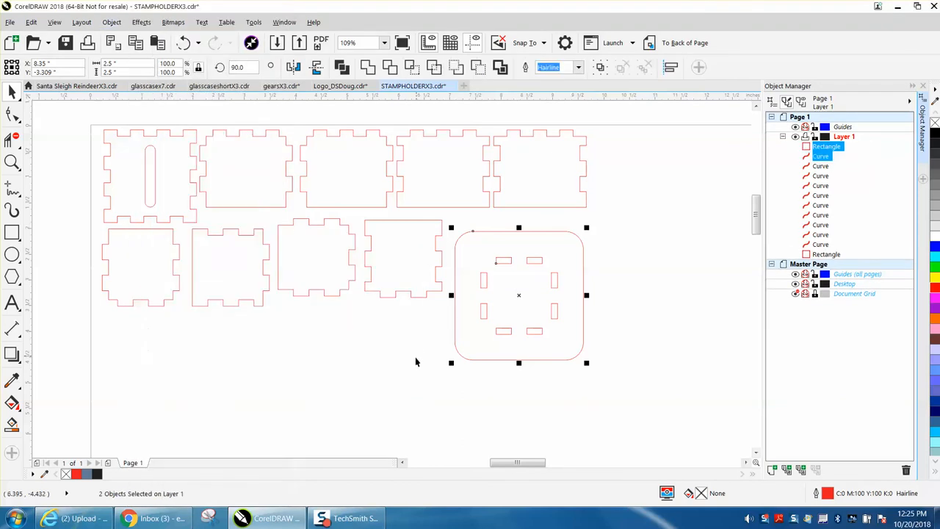
# Move the base plate's rounded outline down the object order to directly above the box top's slot, and check both entries
pyautogui.click(484, 281)
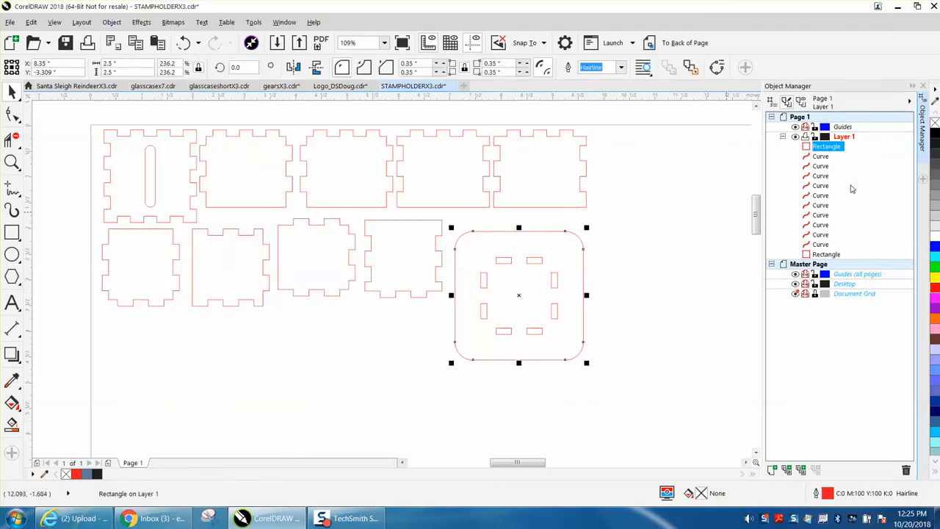
pyautogui.moveTo(829, 150); pyautogui.dragTo(838, 252)
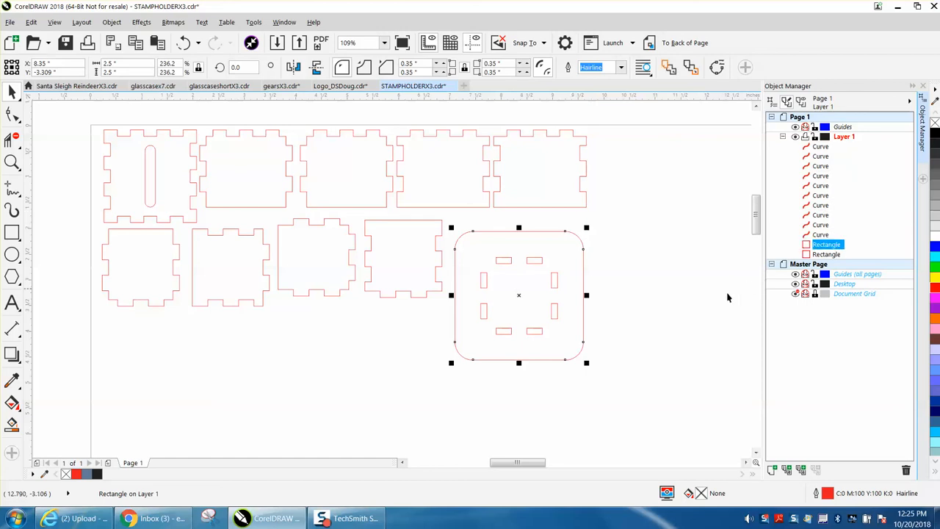
pyautogui.click(652, 294)
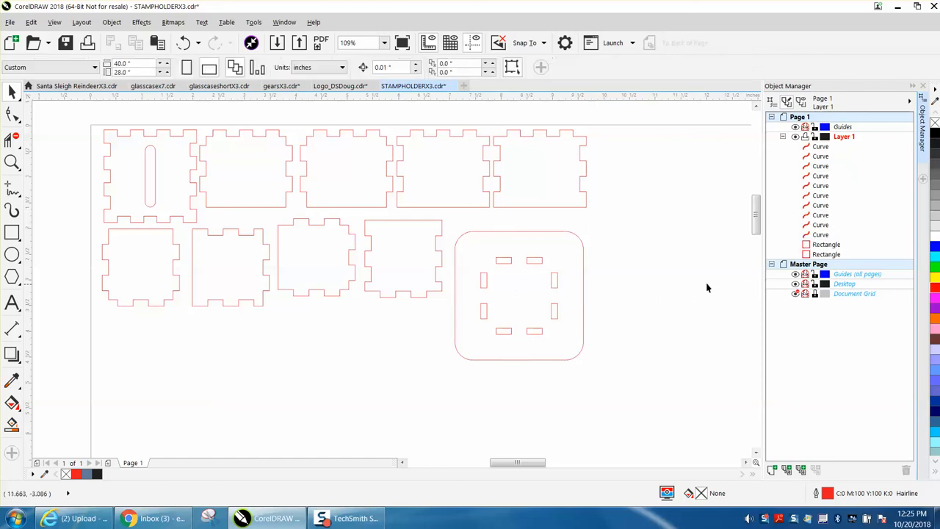
pyautogui.click(815, 254)
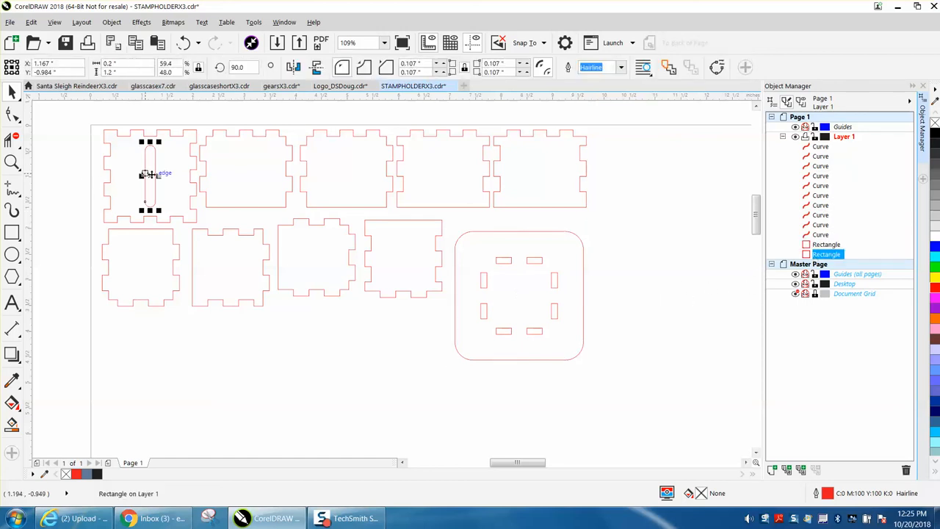
pyautogui.click(823, 244)
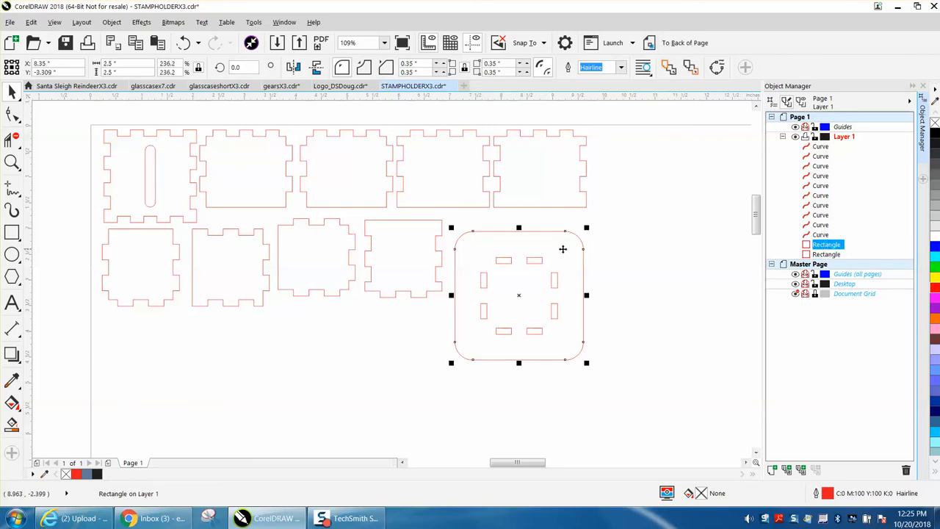
# Move the base plate's tab-slot curve down the object order, between its rounded outline and the box top's slot
pyautogui.click(576, 271)
pyautogui.click(556, 277)
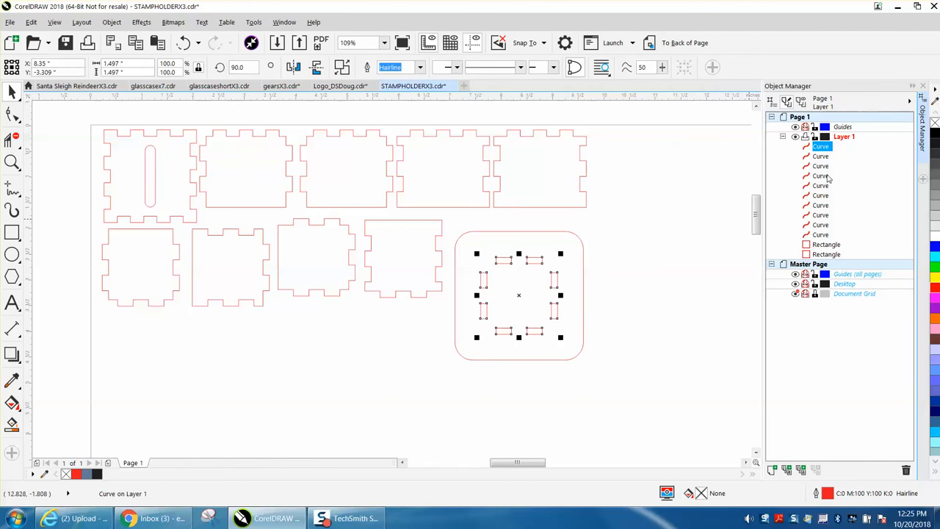
pyautogui.moveTo(824, 149); pyautogui.dragTo(825, 252)
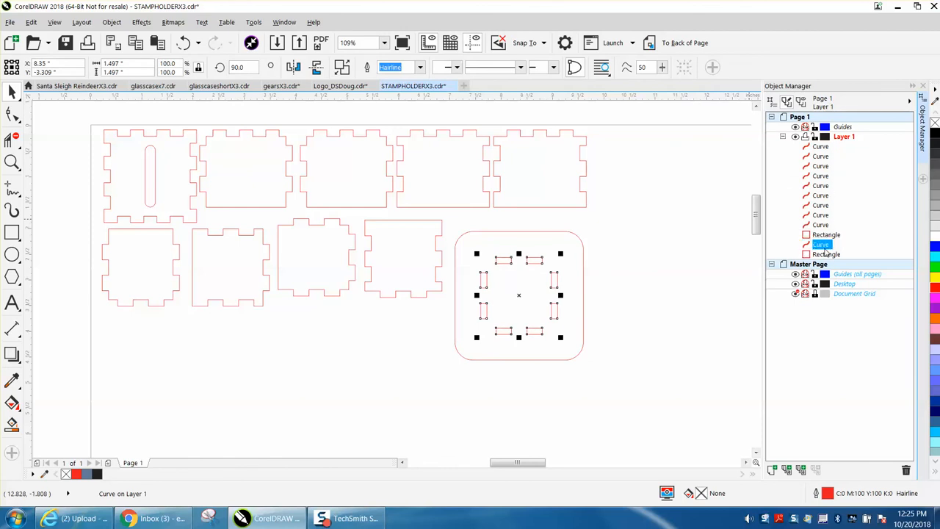
# Move the base plate's outline and tab slots together slightly upward, close beneath the first row of parts
pyautogui.click(826, 254)
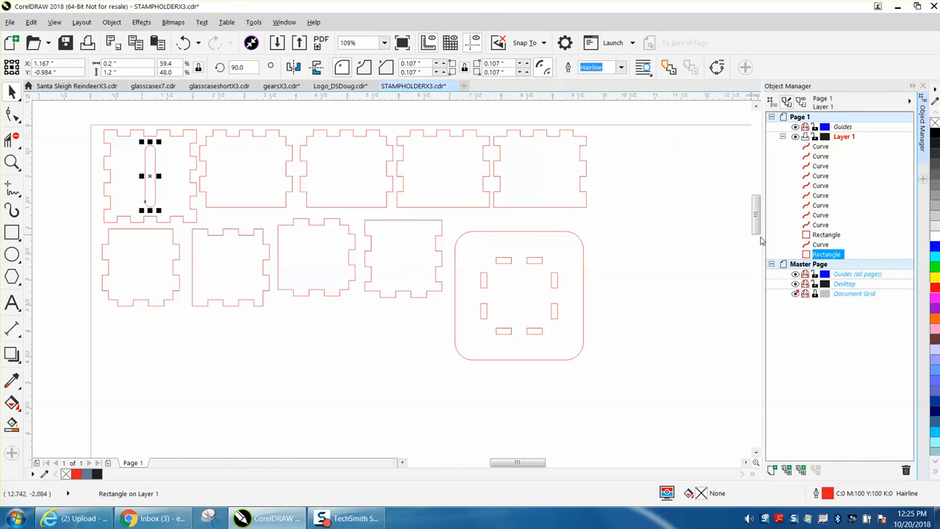
pyautogui.click(818, 244)
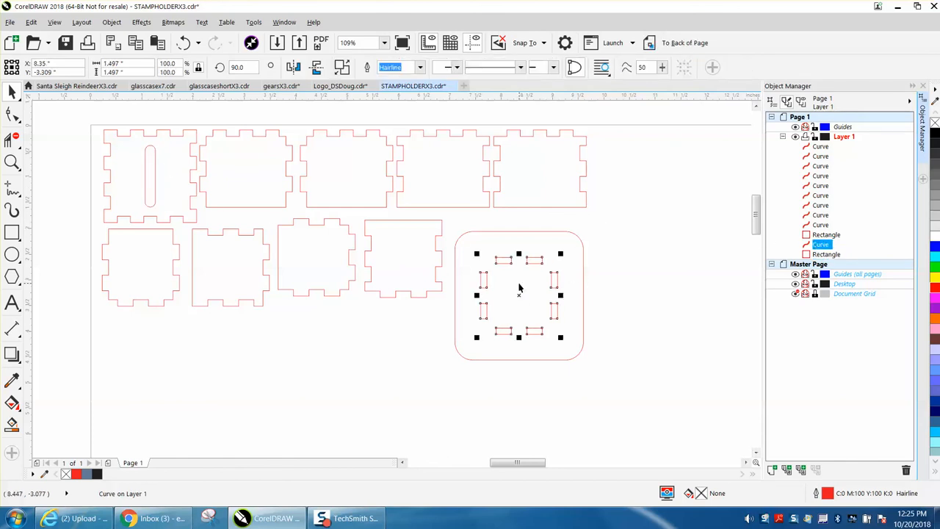
pyautogui.moveTo(449, 225); pyautogui.dragTo(625, 375)
pyautogui.moveTo(520, 298); pyautogui.dragTo(519, 280)
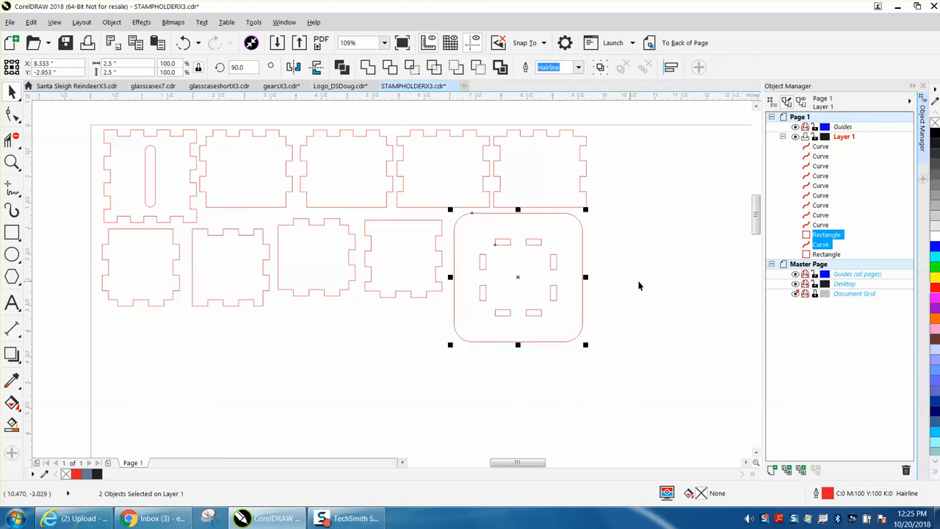
# Go through the remaining curves in Layer 1 from last to first to check which part each one is
pyautogui.click(819, 225)
pyautogui.click(820, 214)
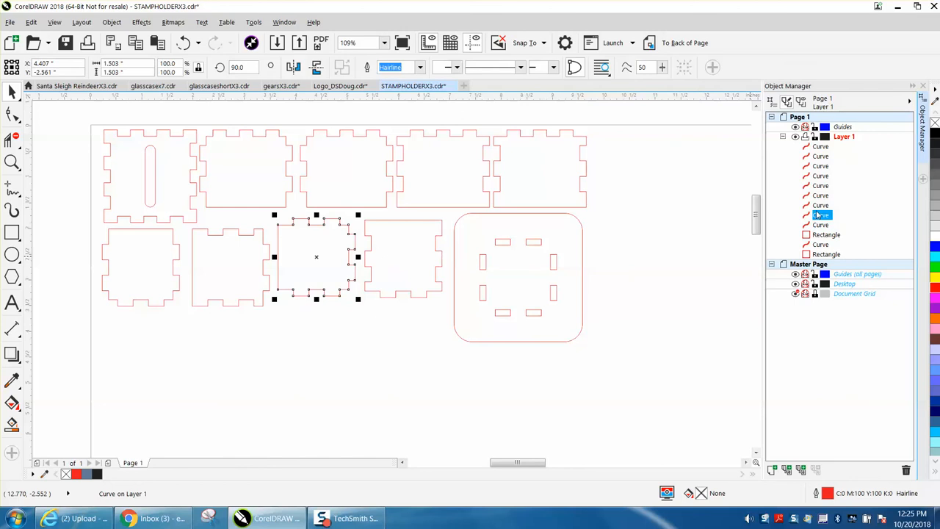
pyautogui.click(819, 205)
pyautogui.click(818, 195)
pyautogui.click(818, 186)
pyautogui.click(818, 175)
pyautogui.click(819, 166)
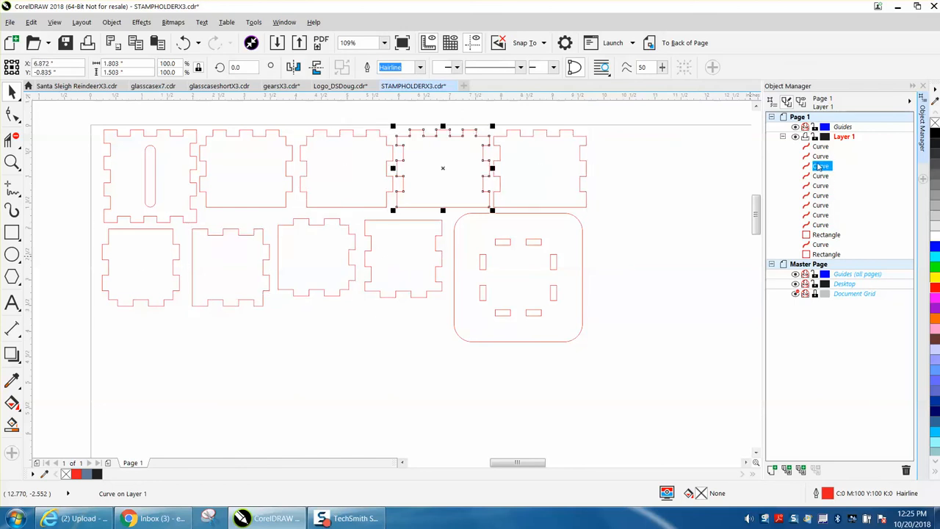
pyautogui.click(816, 155)
pyautogui.click(817, 146)
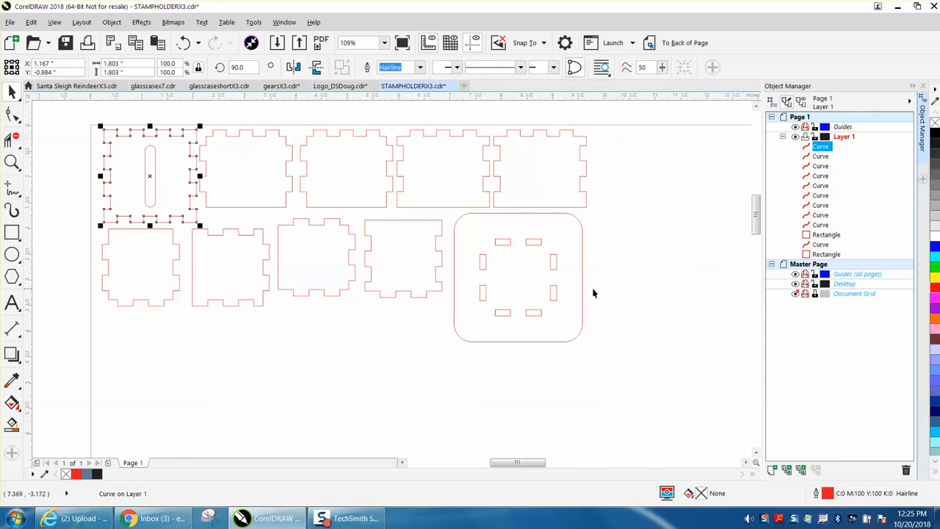